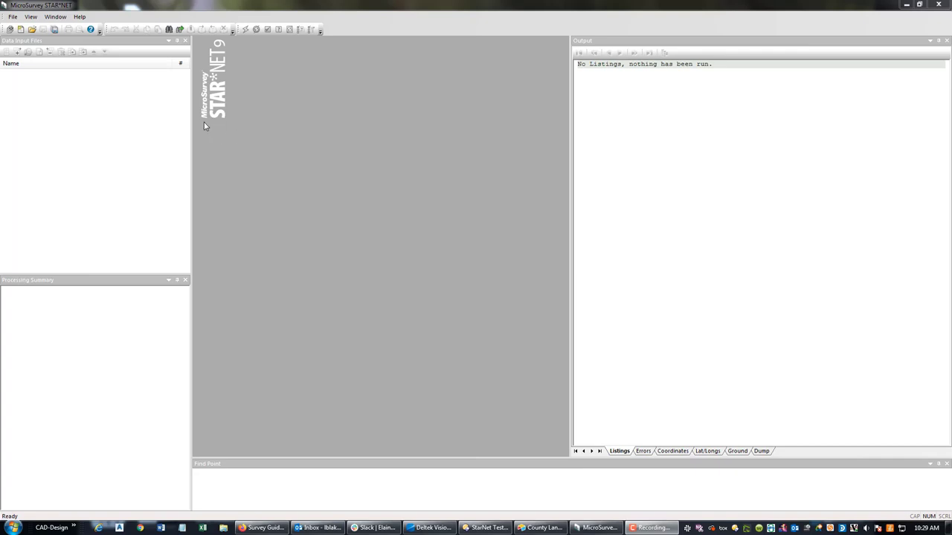
- Create a new project saved as '2019-10-27 LATHROP OFFICE TEST' by editing the old project's date
click(12, 18)
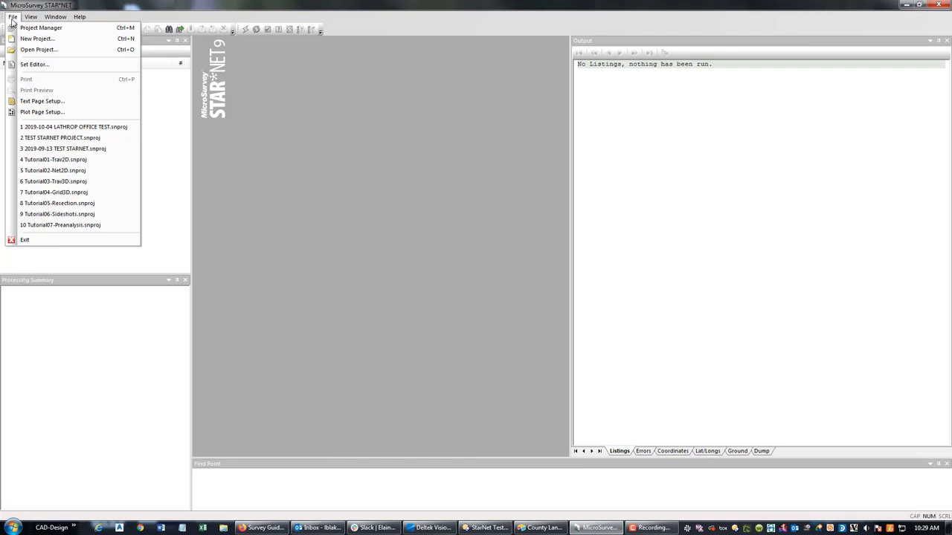
click(22, 38)
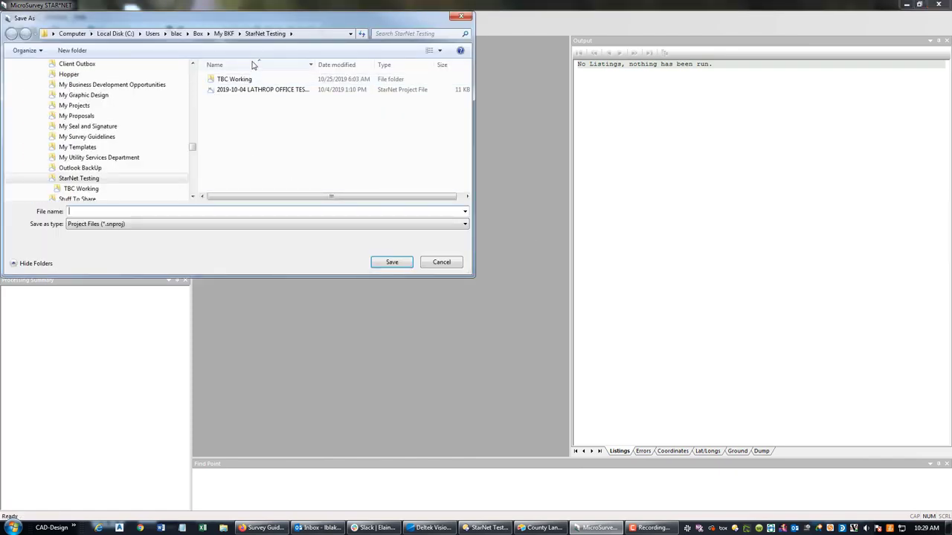
drag(315, 65, 364, 65)
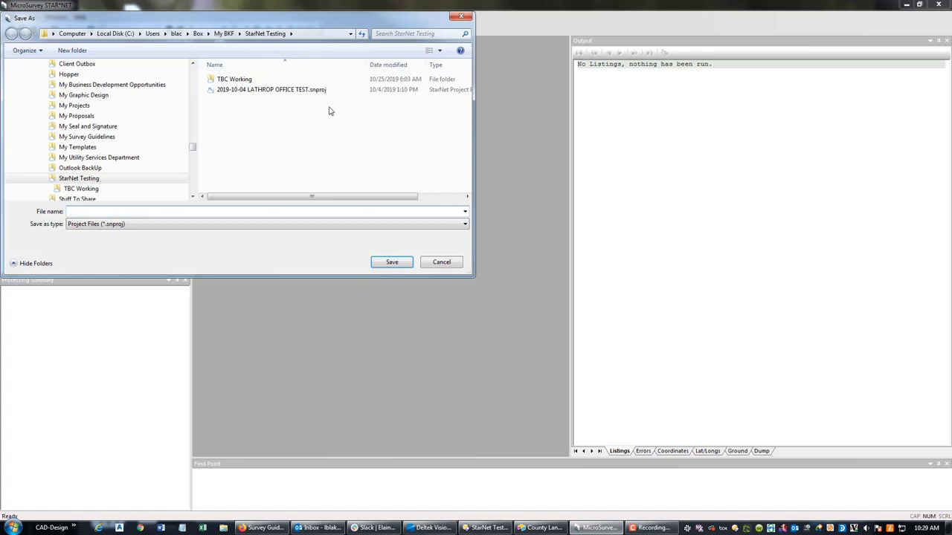
click(244, 92)
click(99, 212)
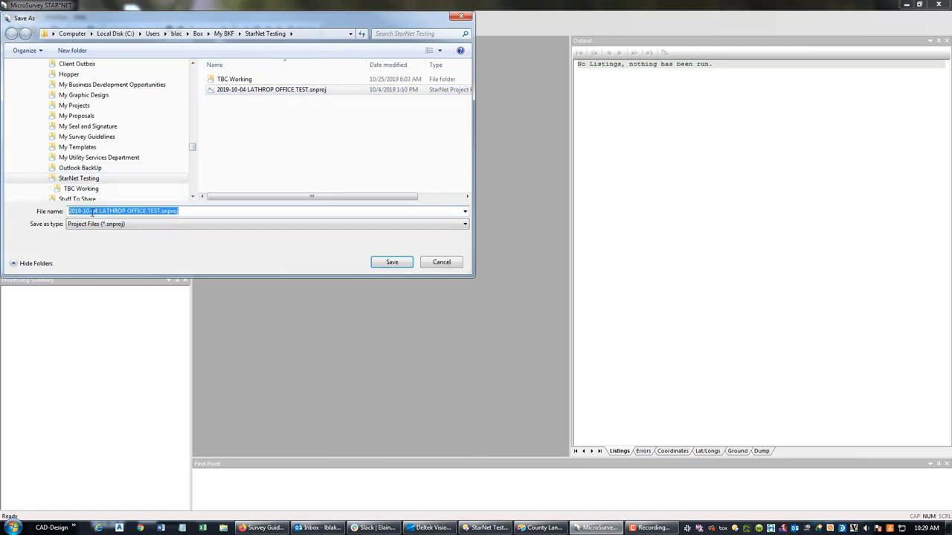
click(87, 212)
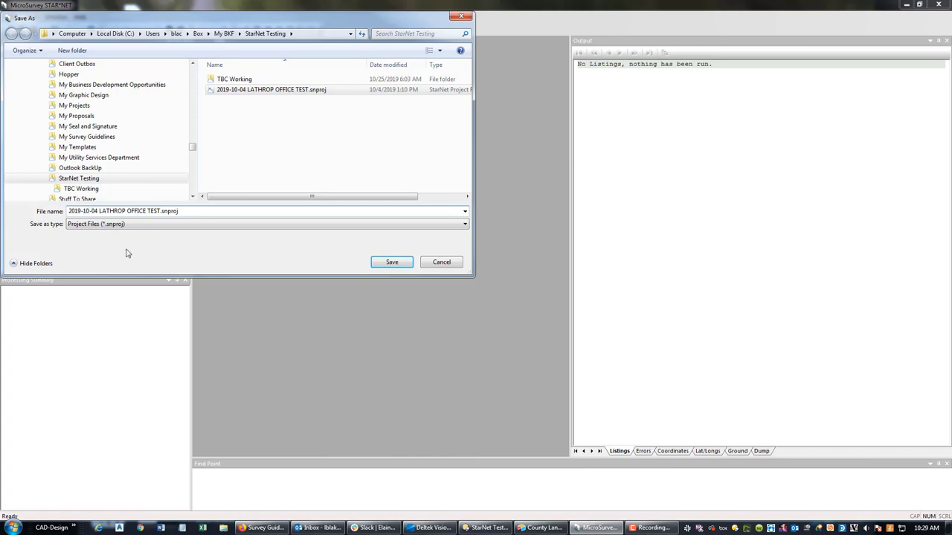
key(Delete)
key(Delete)
text(27)
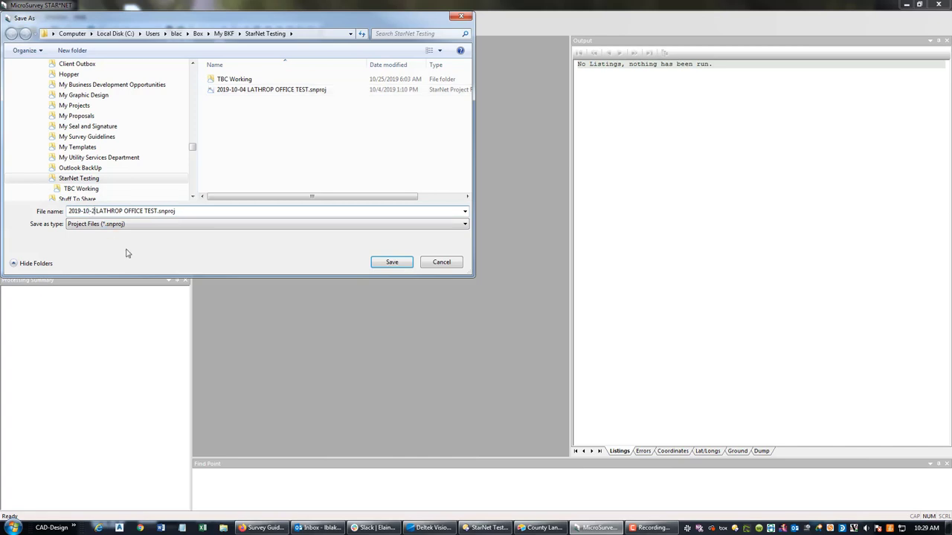
key(Return)
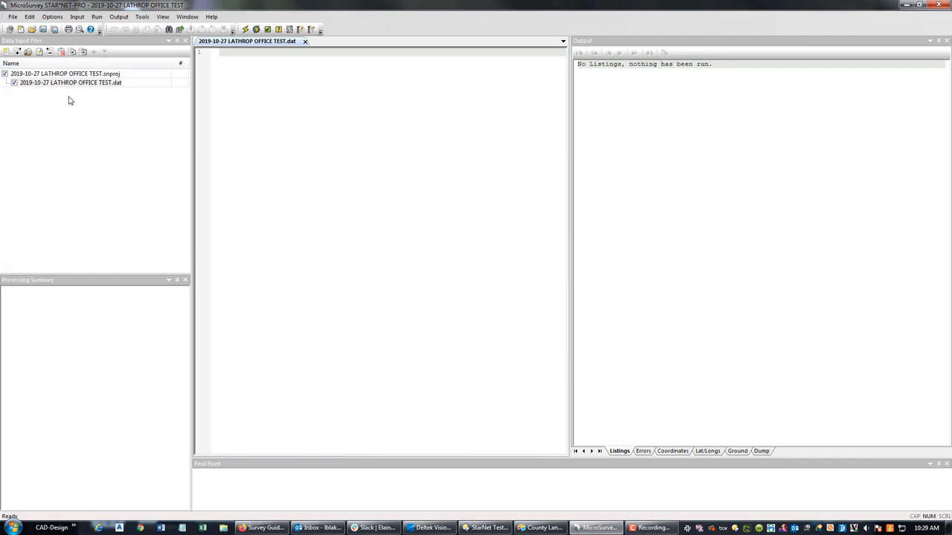
- In Project Options, set the adjustment type to 3D and the coordinate system to Grid
click(52, 16)
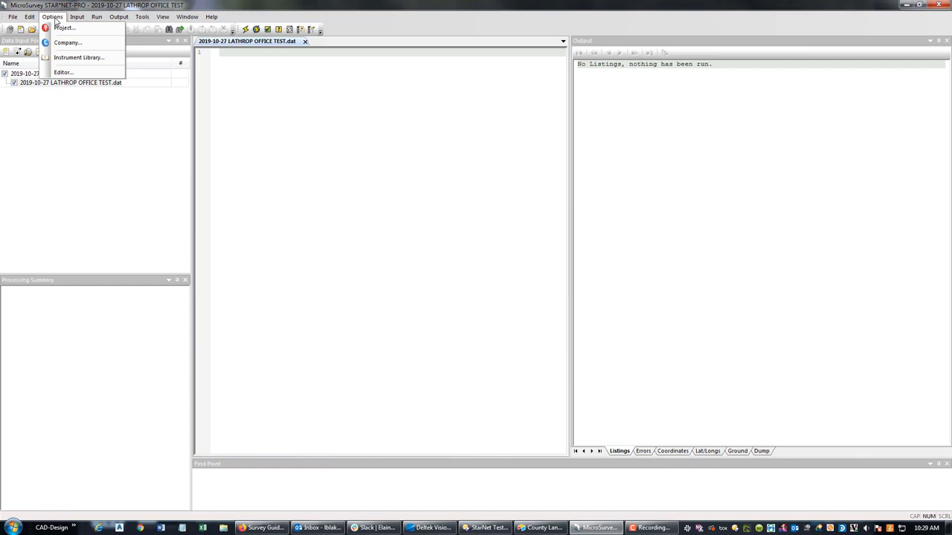
click(59, 28)
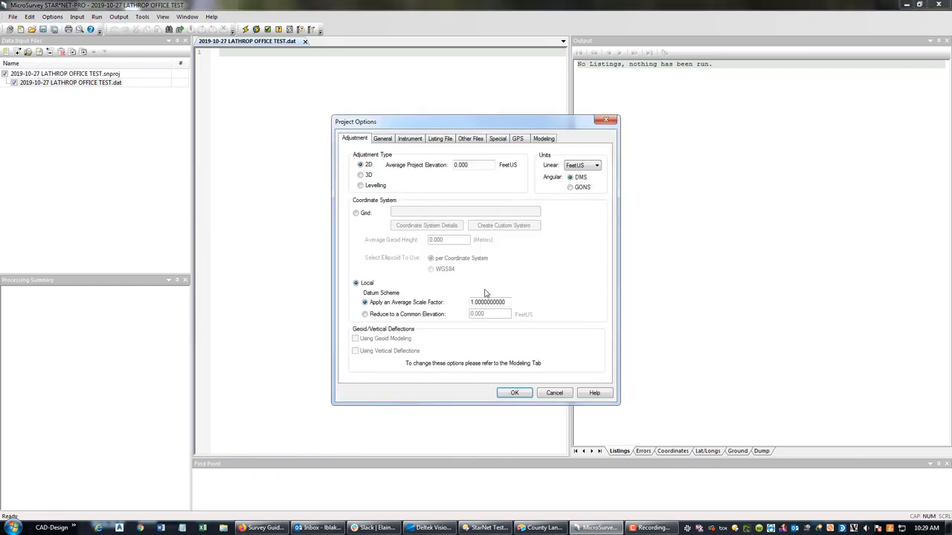
click(367, 175)
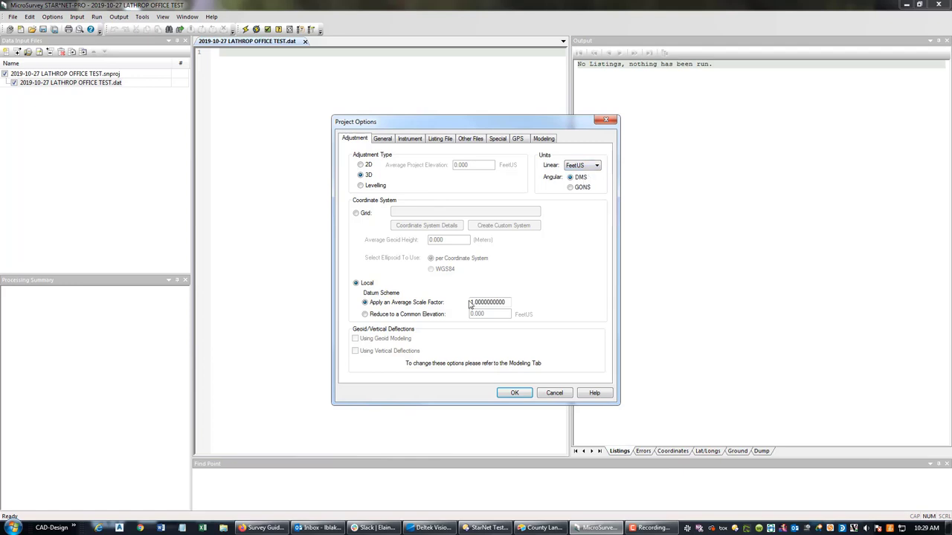
click(357, 213)
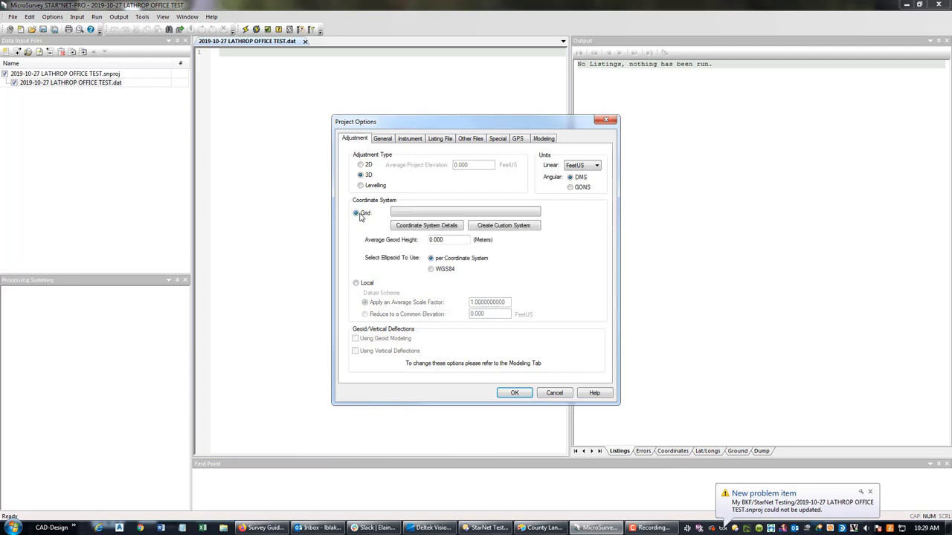
click(449, 226)
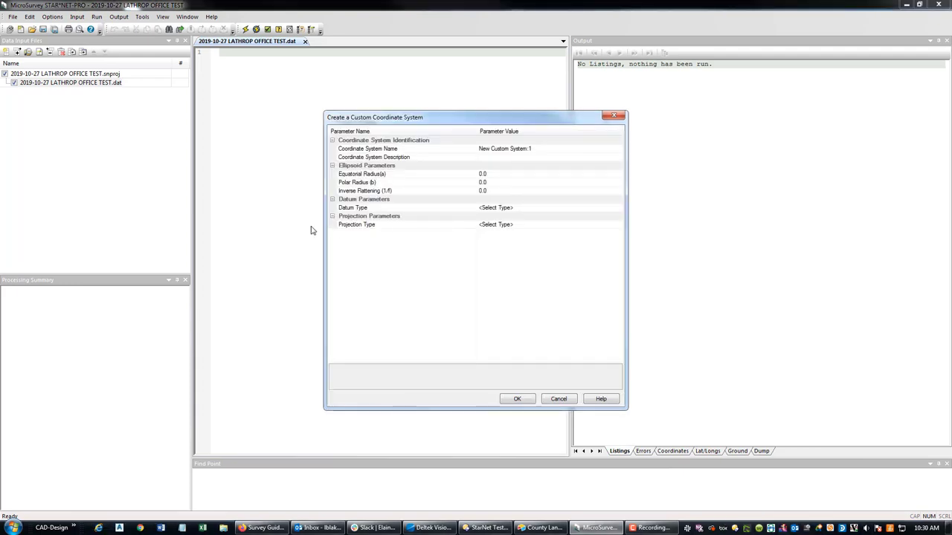
click(518, 149)
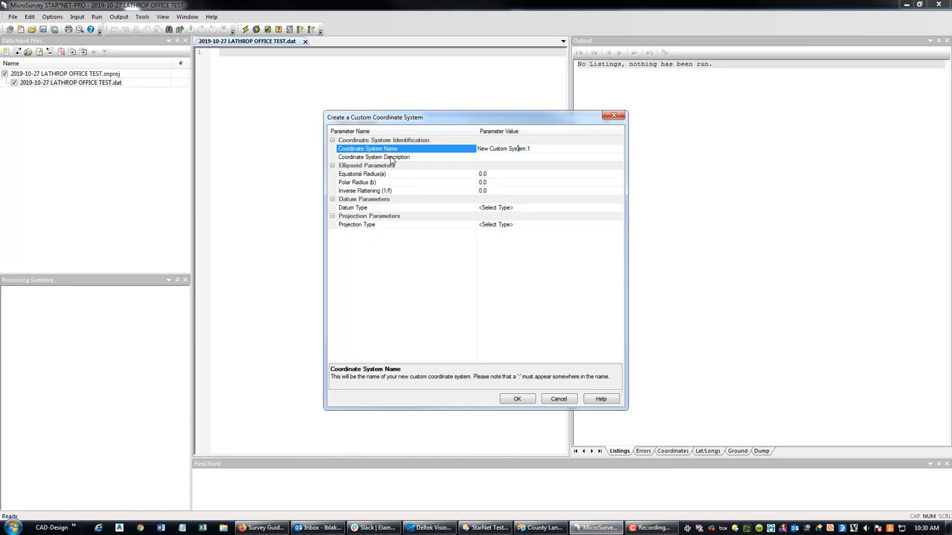
click(507, 149)
click(506, 225)
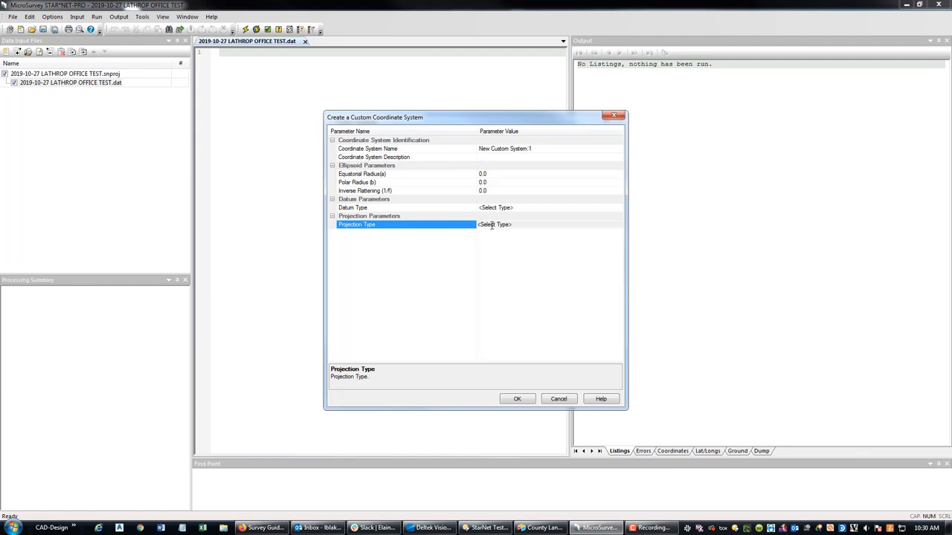
click(520, 208)
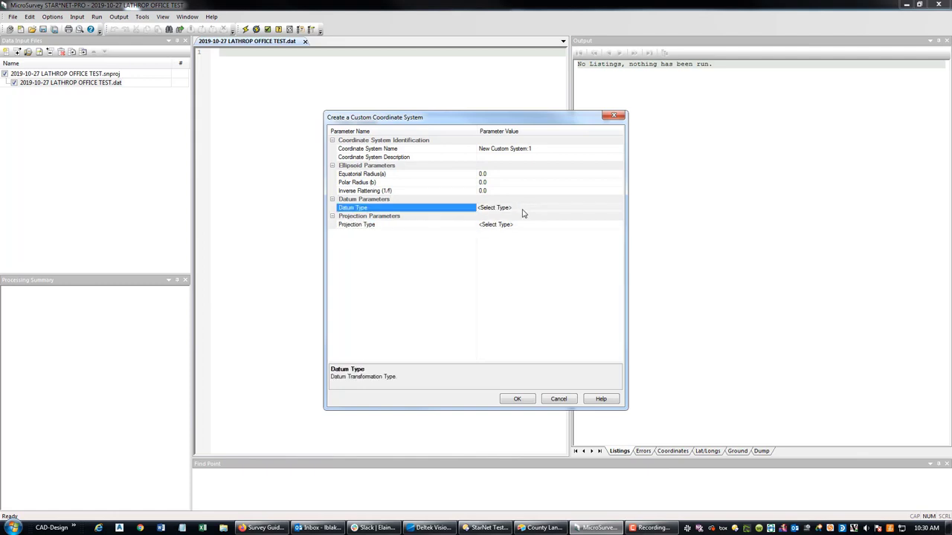
double_click(522, 208)
key(Escape)
- Choose CA83-III from the State Planes, NAD83 group as the grid and review its system details
click(431, 214)
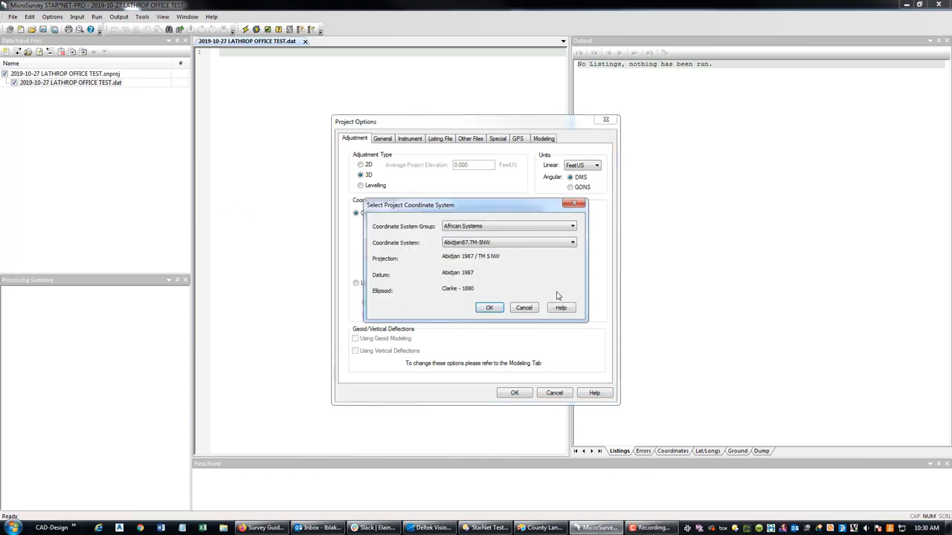
click(523, 307)
click(445, 210)
click(494, 226)
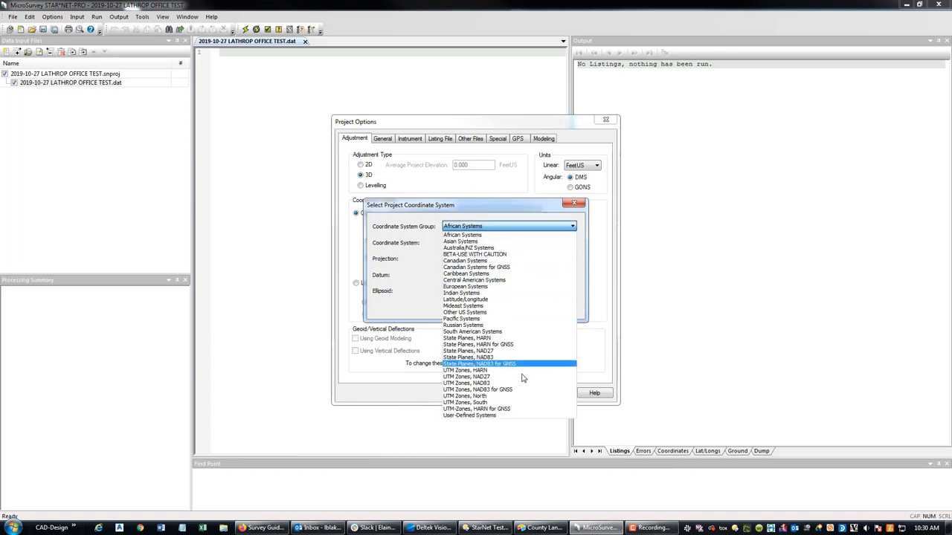
click(487, 358)
click(478, 243)
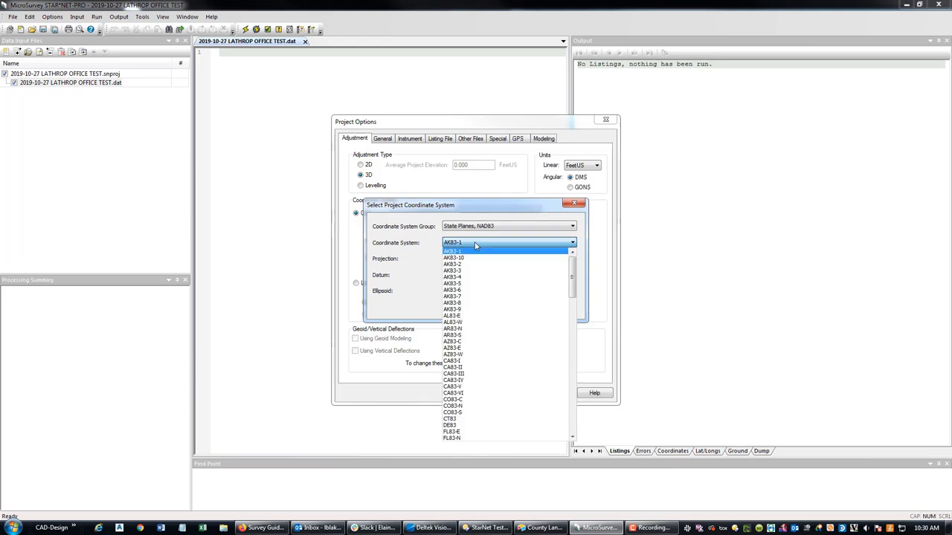
click(483, 374)
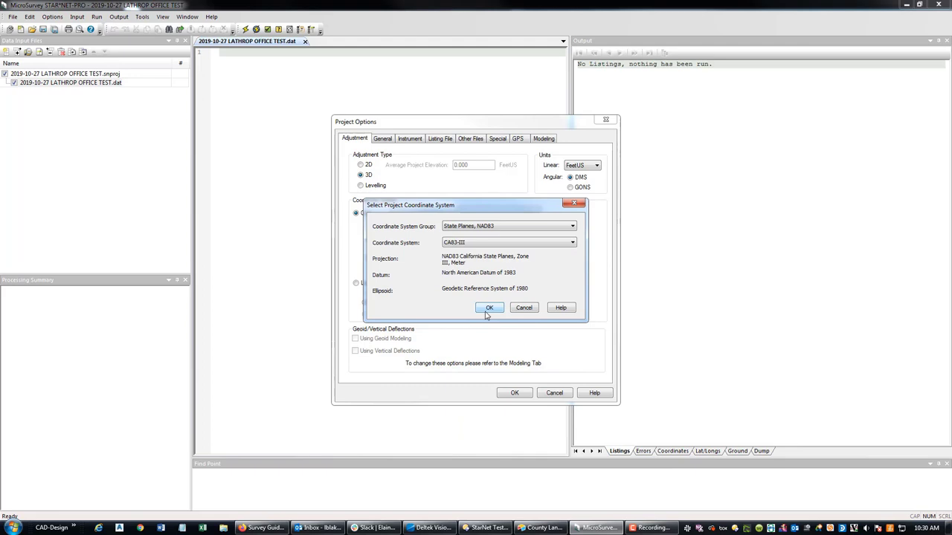
click(488, 313)
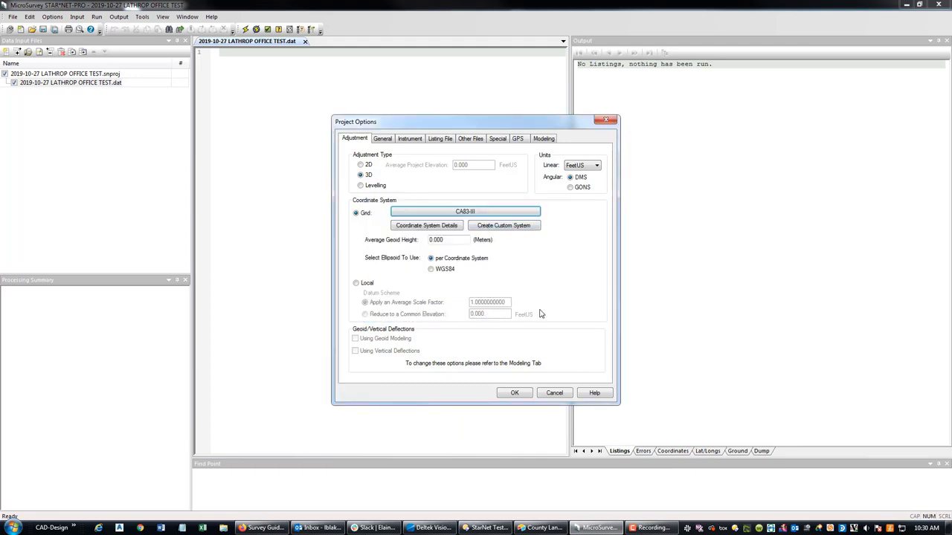
click(457, 226)
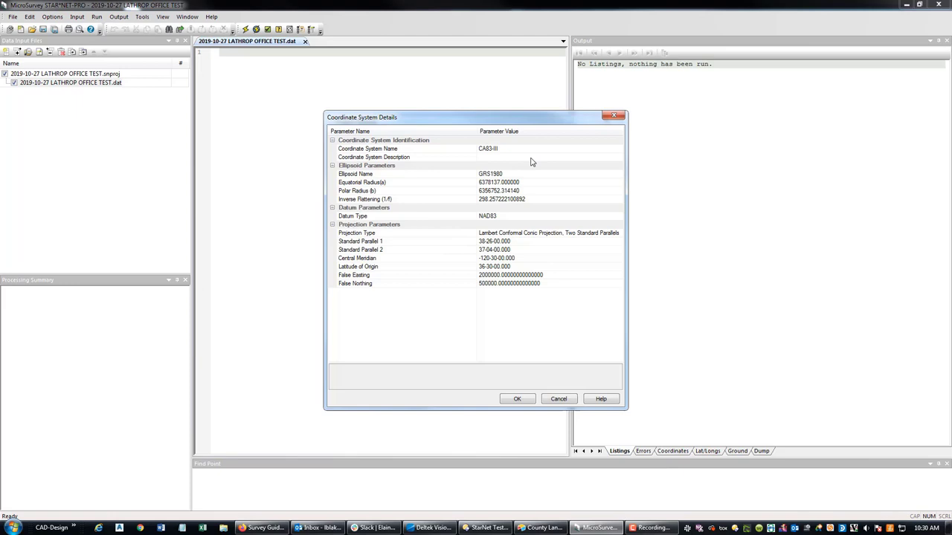
click(525, 400)
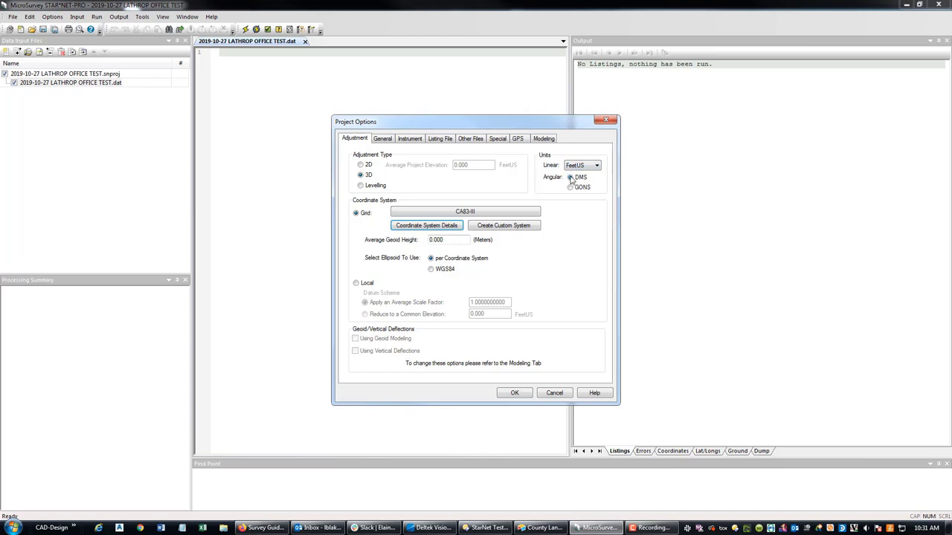
- Move from the Adjustment settings to the Instrument page showing conventional standard errors
click(386, 143)
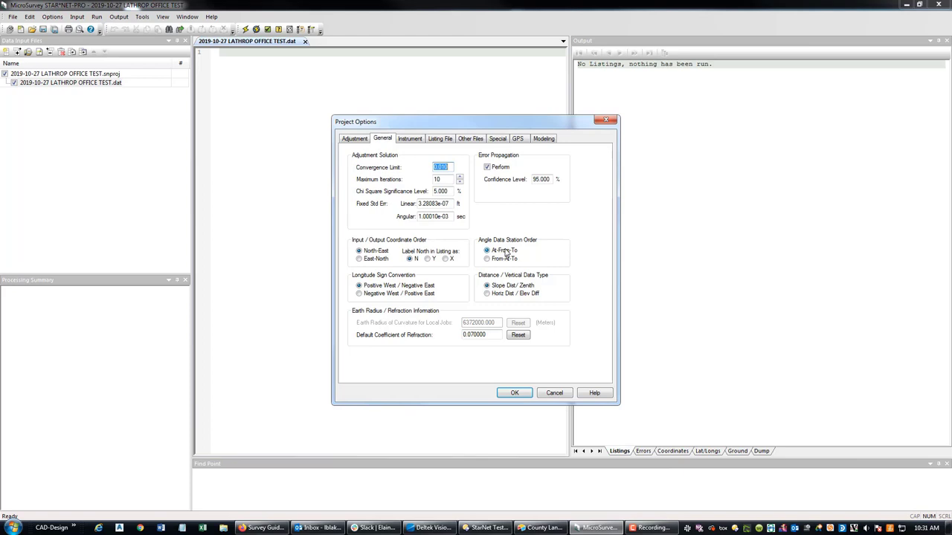
click(415, 142)
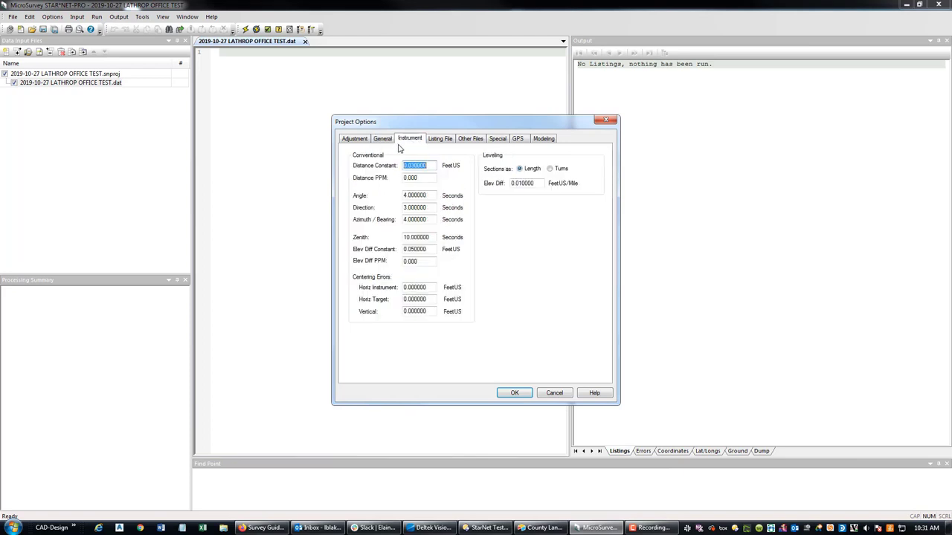
- Enter distance constant 0.02, PPM 0.001, zenith 15 seconds, and 0.01 FeetUS centering errors
click(431, 168)
click(435, 178)
click(406, 196)
drag(408, 238, 391, 238)
click(425, 260)
click(413, 287)
click(413, 313)
- Review the Listing File, Other Files and Special option pages, ending on the GPS page
click(447, 140)
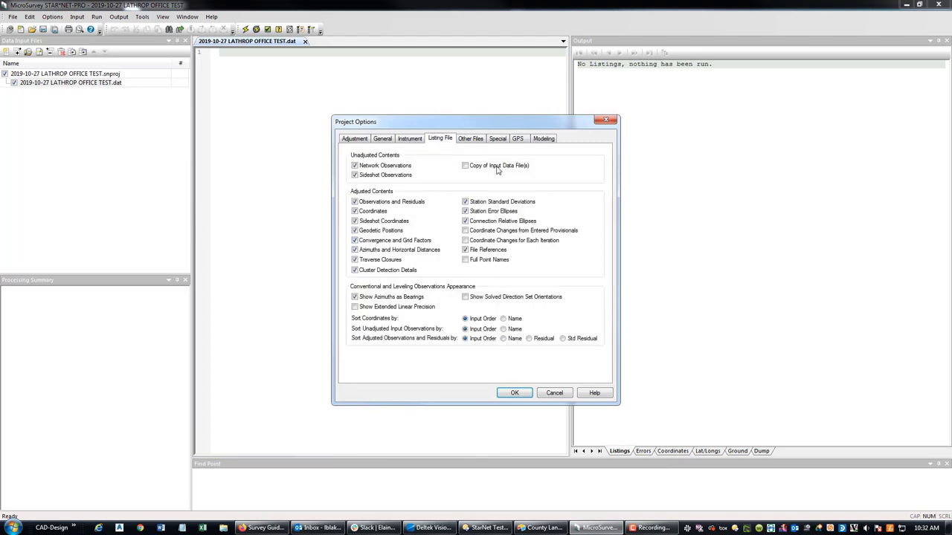
click(467, 141)
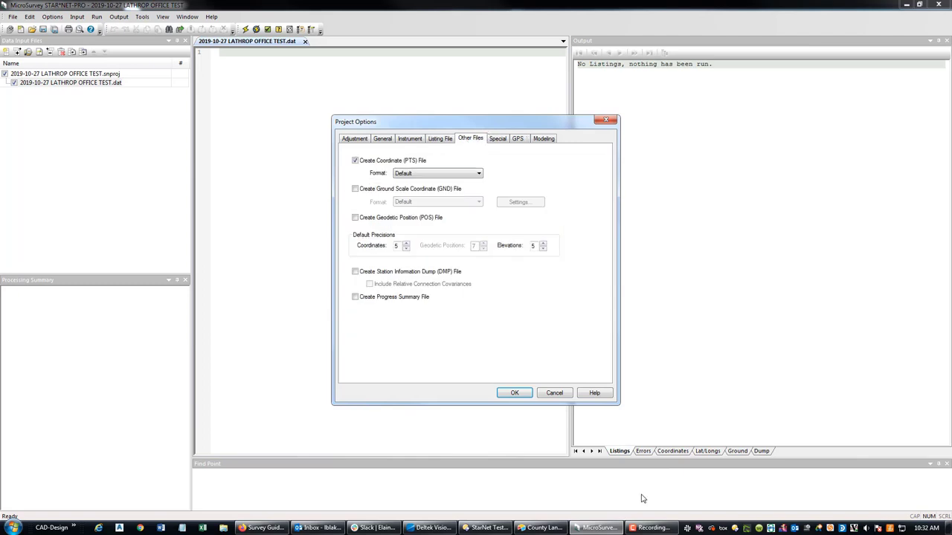
click(495, 140)
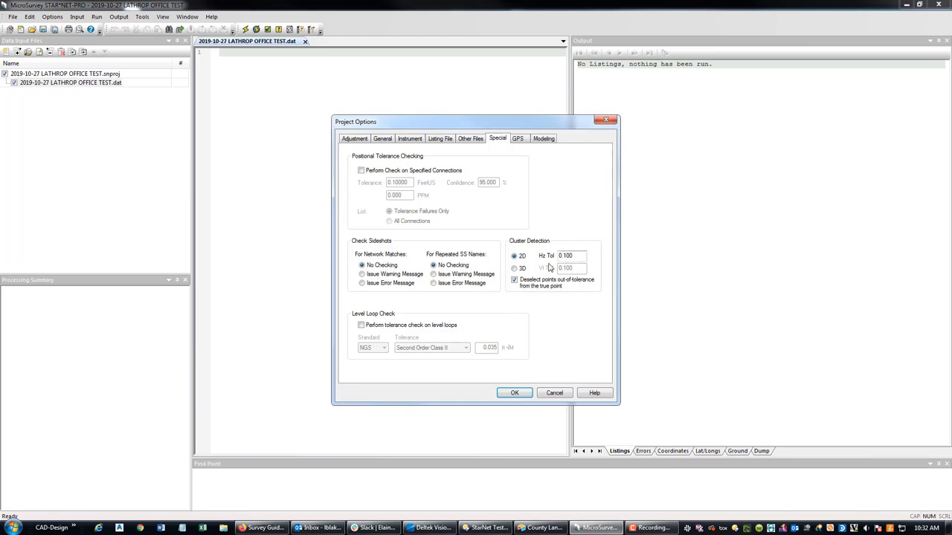
click(518, 140)
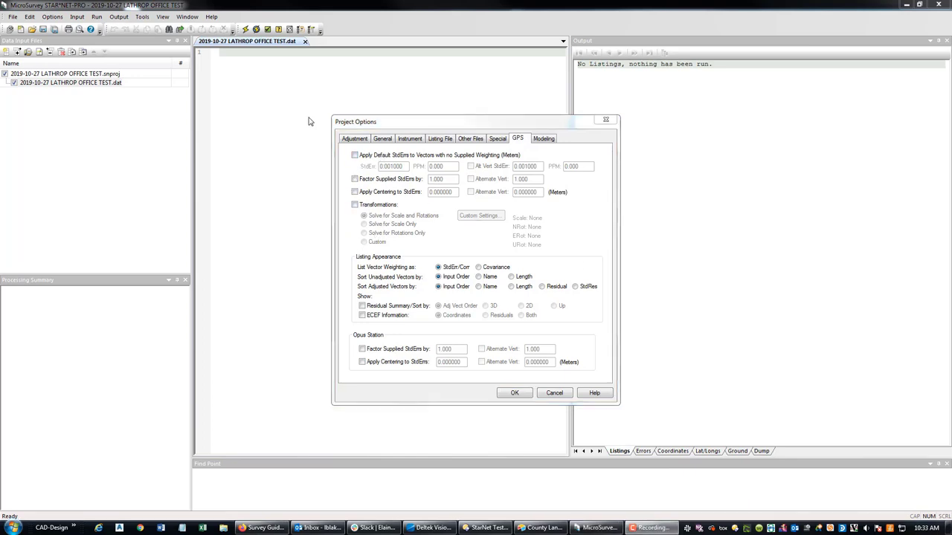
- Apply GPS default errors of 0.001 m and 0.001 PPM, alternate vertical 0.001 m, and 0.01 m centering
click(355, 156)
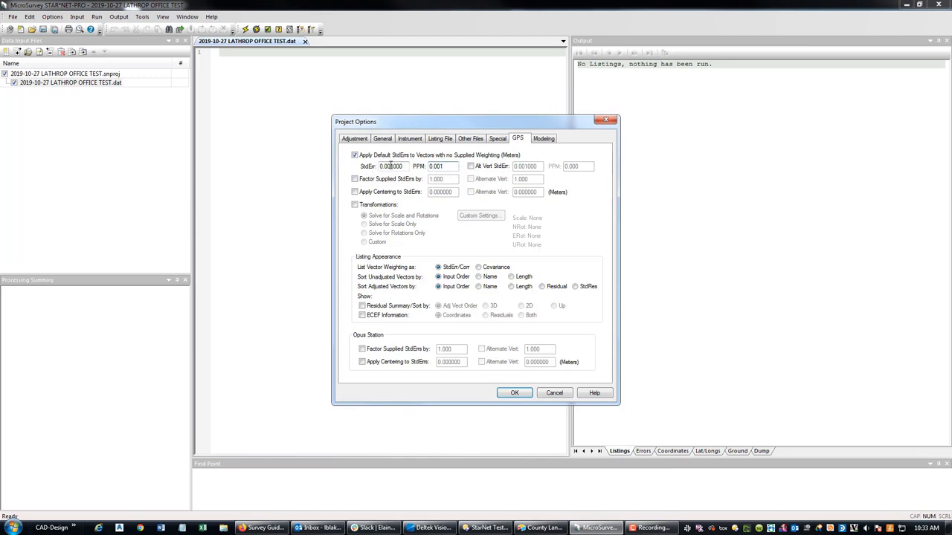
click(470, 166)
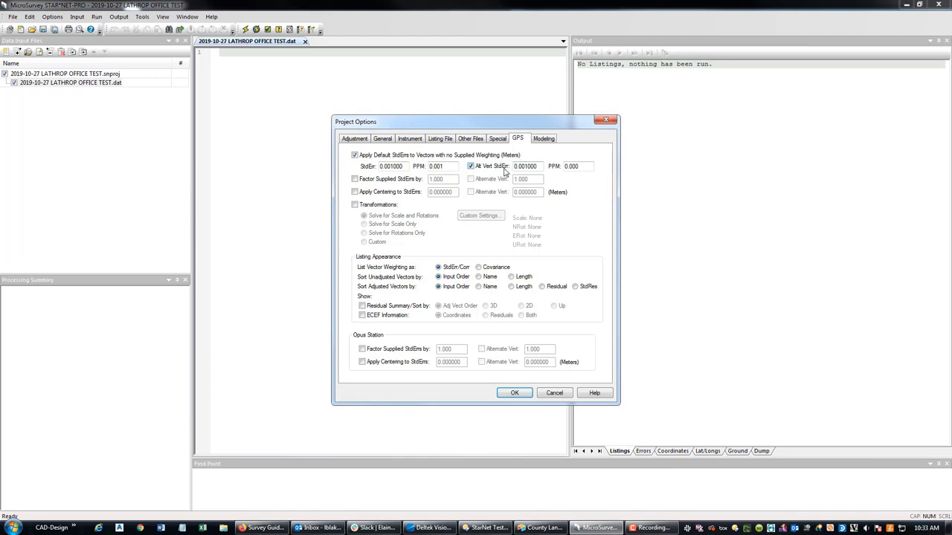
click(354, 192)
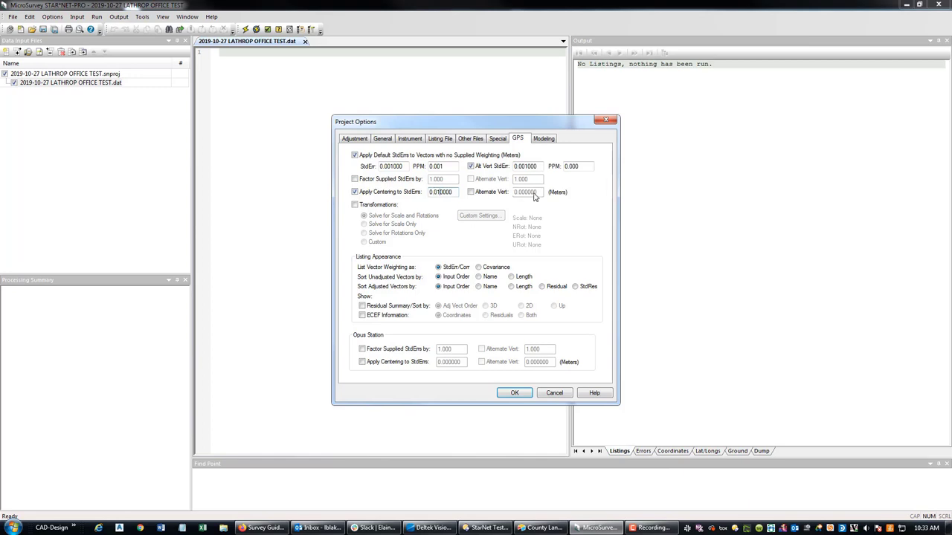
click(470, 192)
click(533, 193)
click(548, 139)
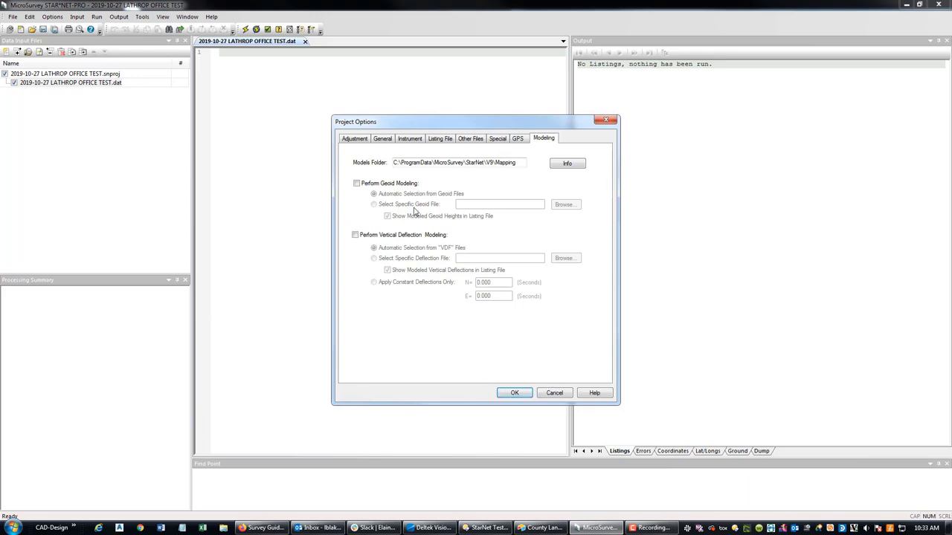
- Accept the Project Options with OK
click(513, 395)
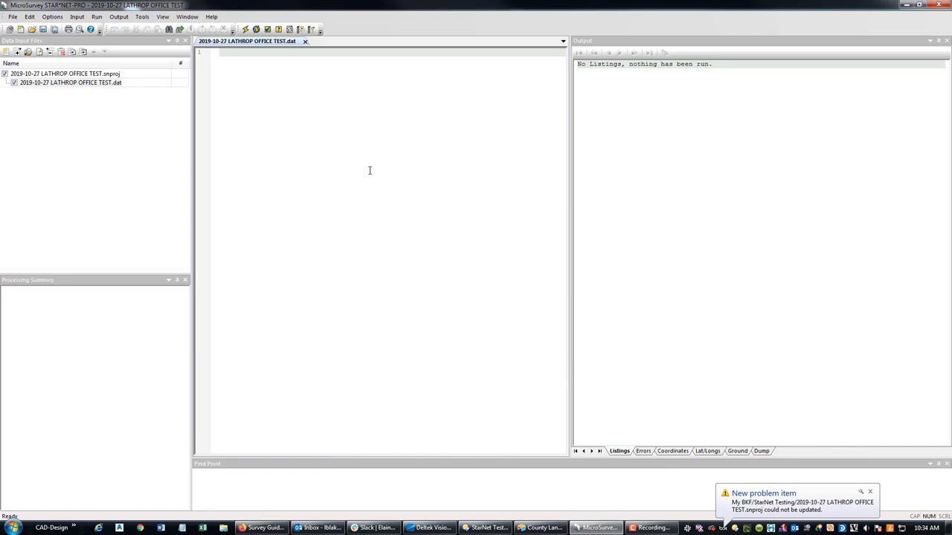
- Import the 12 RTK vectors from 2019-09-13 LATHROP OFFICE CONTROL.asc into a new .gps file
click(77, 18)
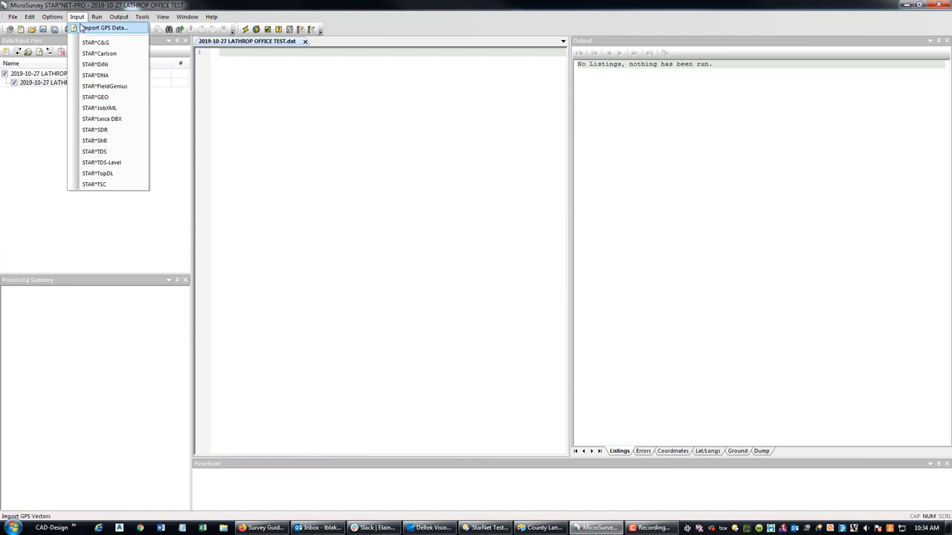
click(95, 28)
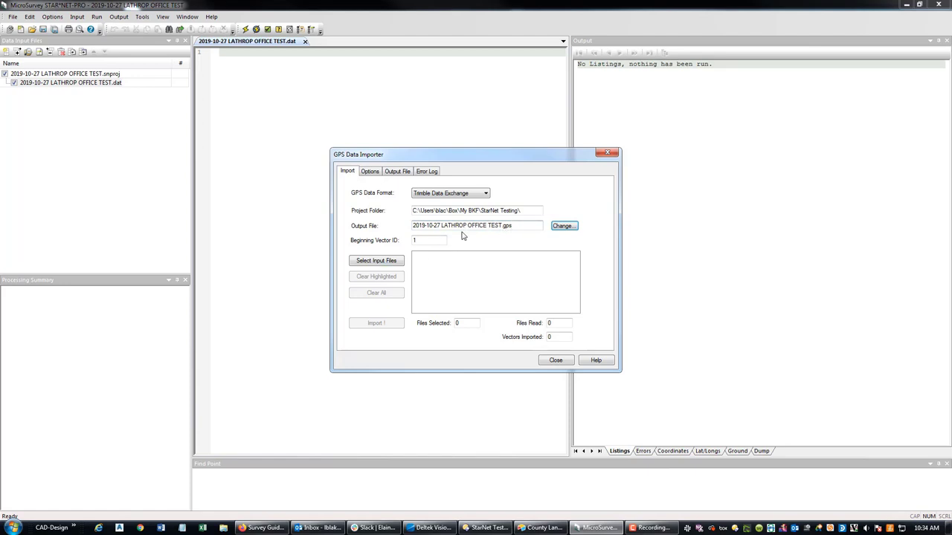
click(385, 261)
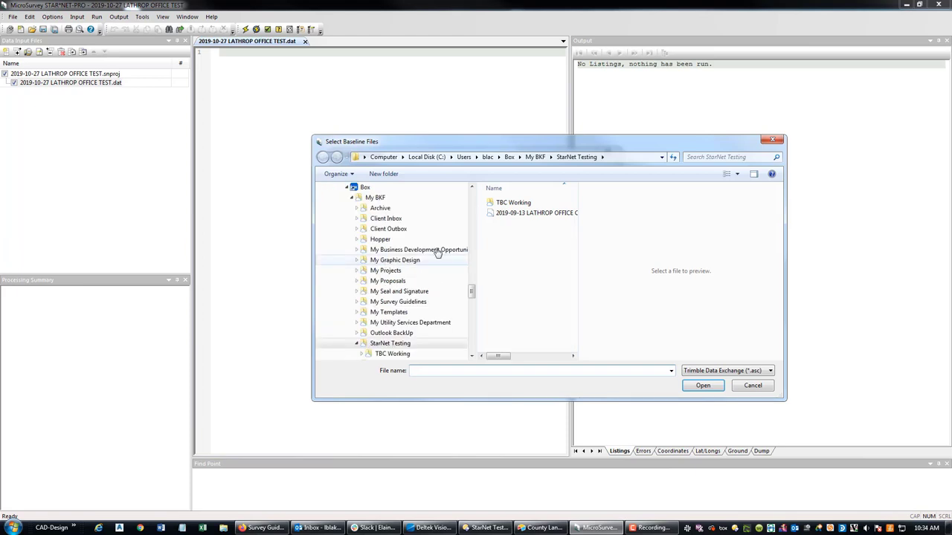
double_click(578, 236)
click(598, 213)
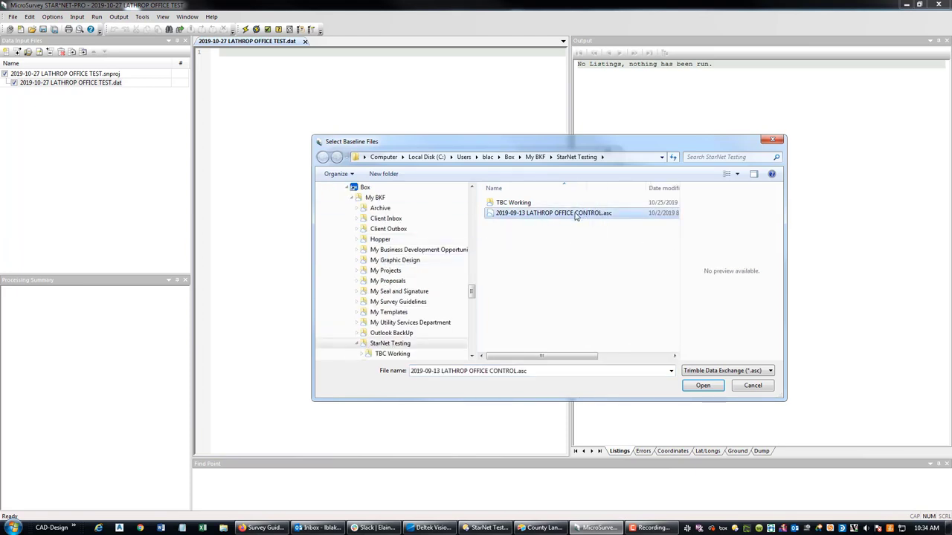
click(701, 388)
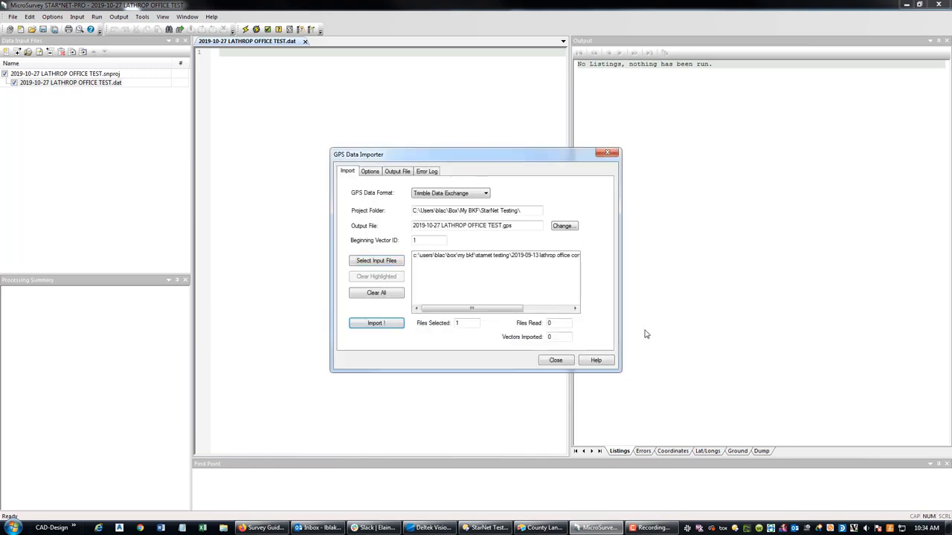
click(378, 325)
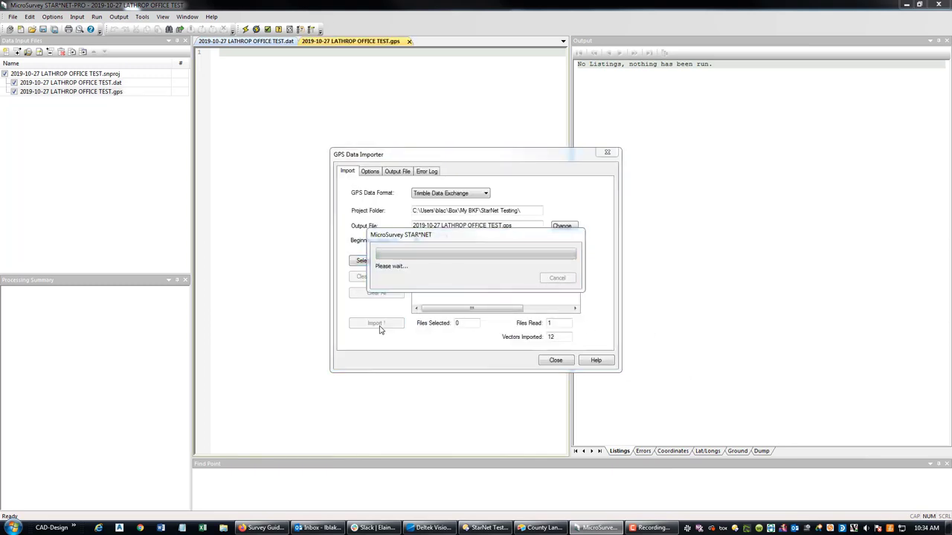
click(555, 360)
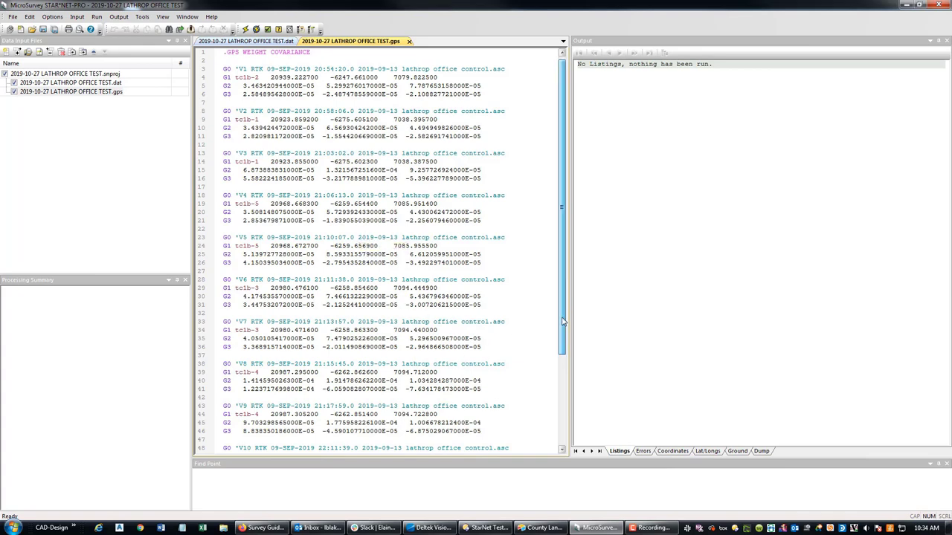
drag(556, 305, 582, 193)
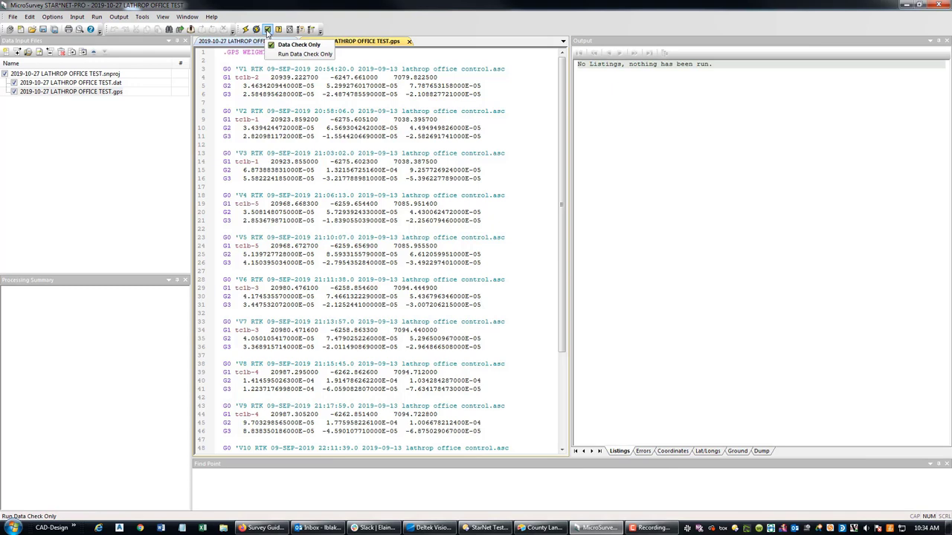
- Run a data check and highlight the no-fixed-station and uncomputed-coordinate errors in the log
click(267, 30)
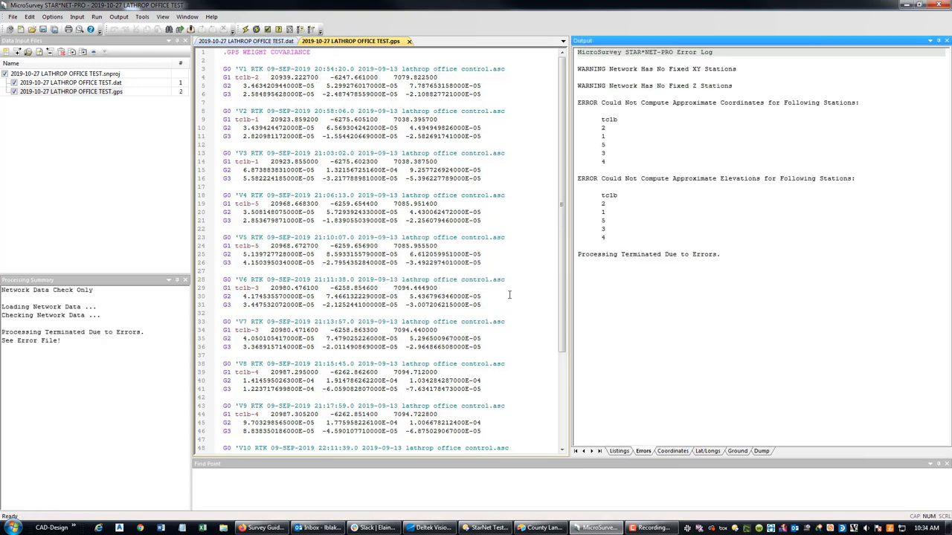
click(698, 103)
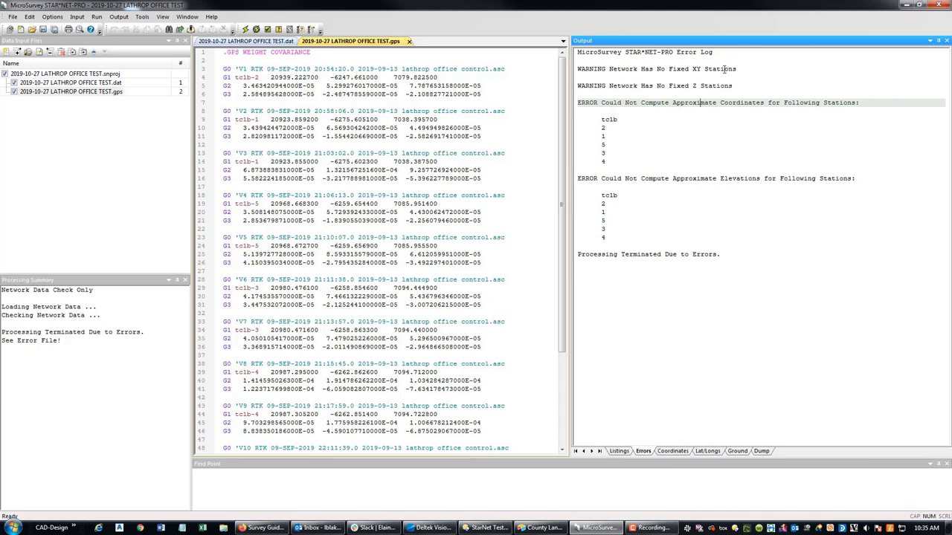
click(747, 69)
drag(748, 88, 578, 68)
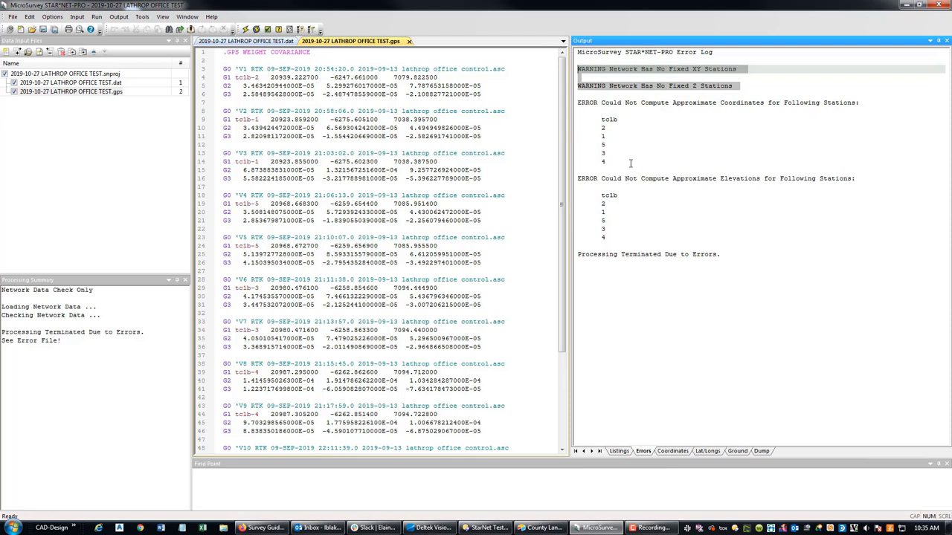
click(624, 128)
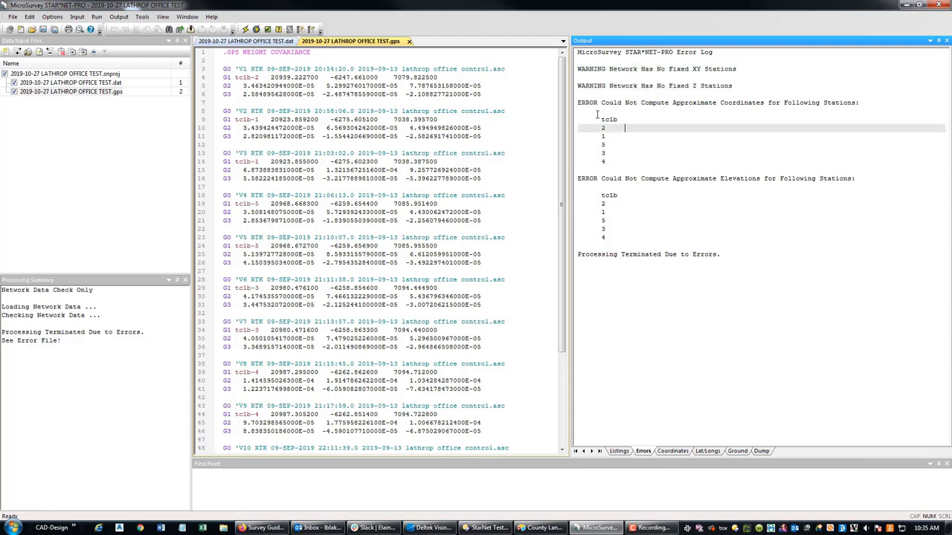
drag(576, 103, 737, 258)
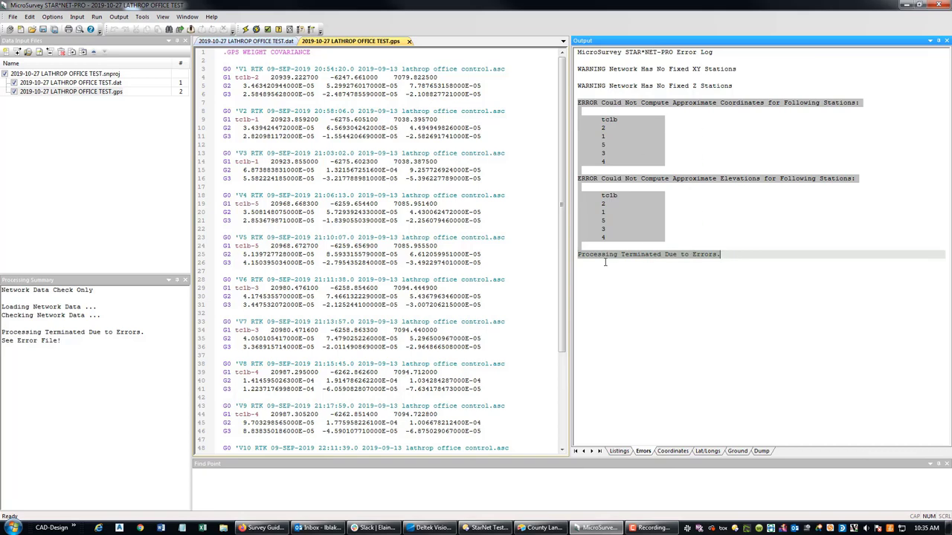
drag(563, 268, 416, 149)
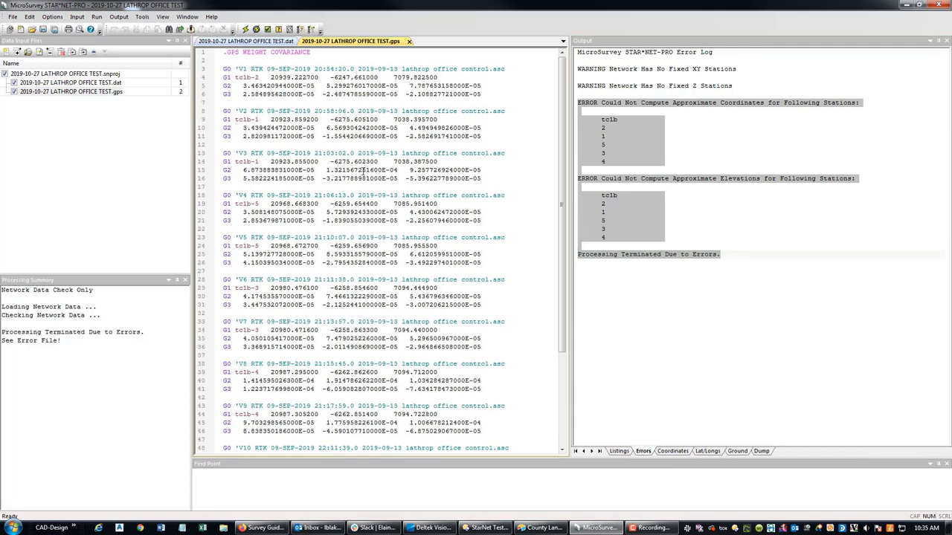